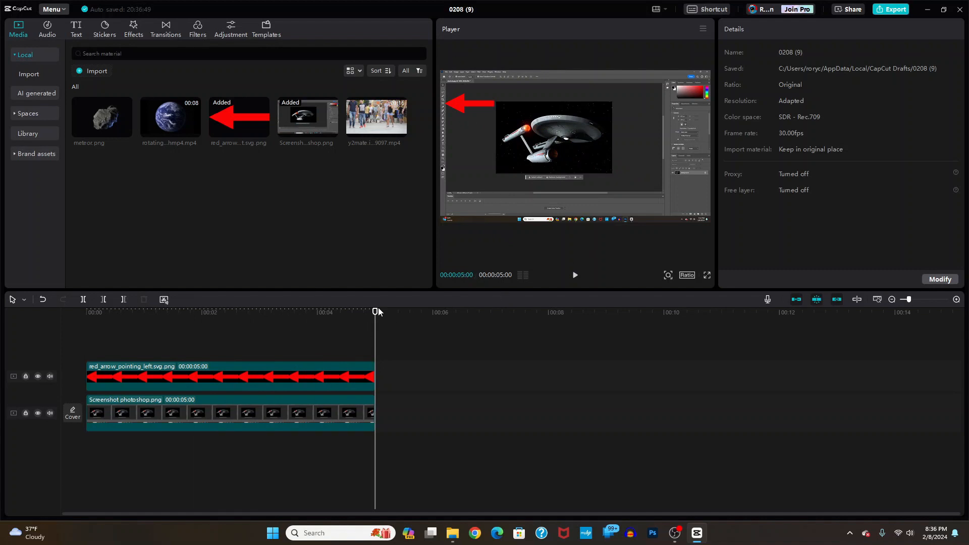
- Move the arrow's last keyframe later, toward the end of the clip
{"action": "left_click_drag", "start_coordinate": [378, 311], "coordinate": [59, 310]}
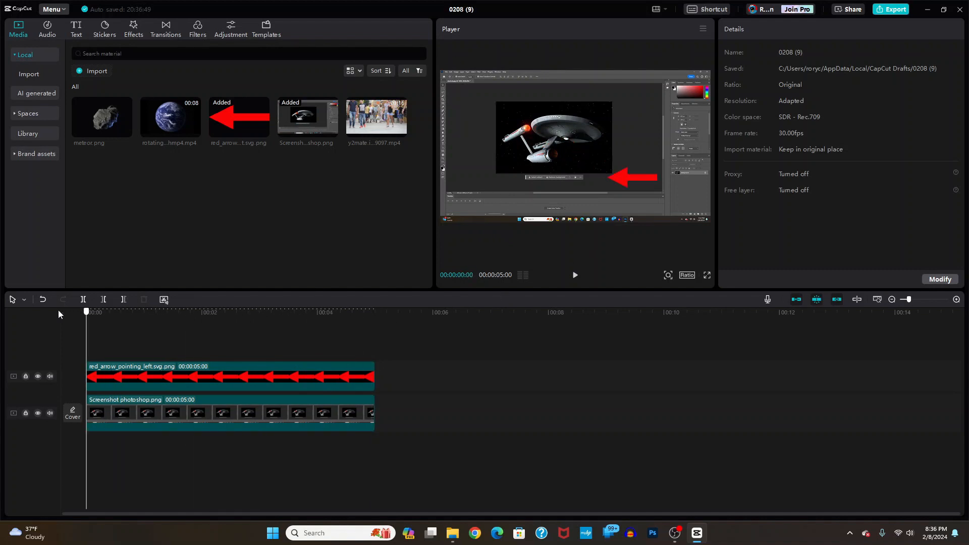
{"action": "left_click", "coordinate": [231, 374]}
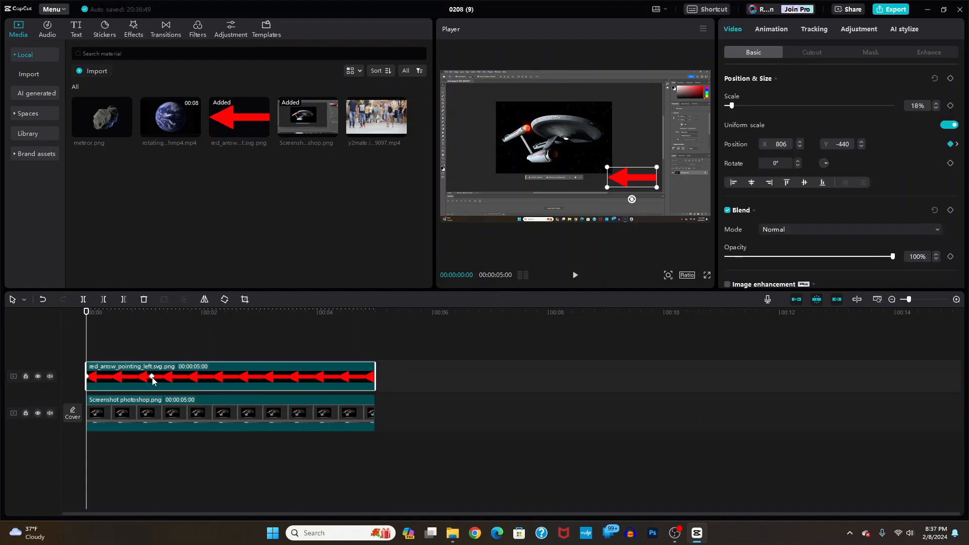
{"action": "left_click_drag", "start_coordinate": [153, 381], "coordinate": [353, 379]}
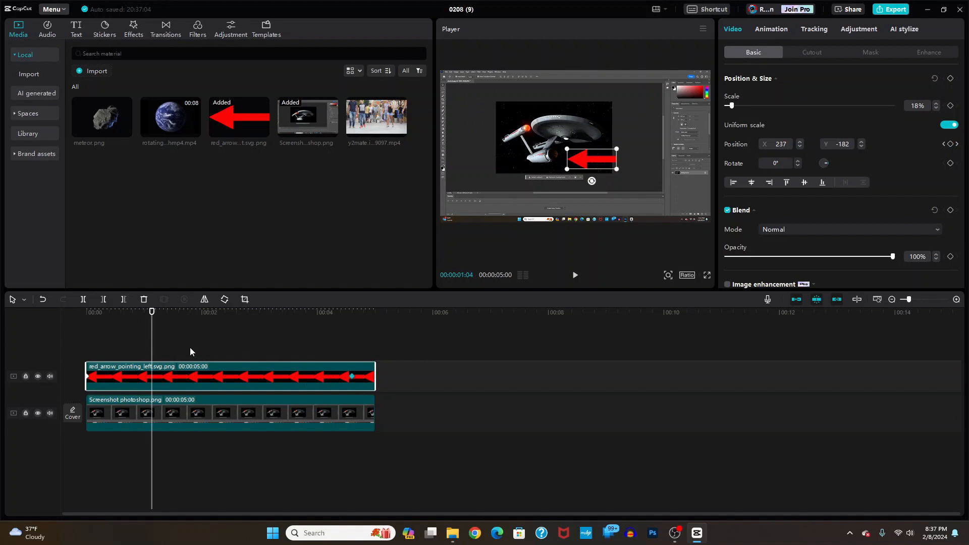
- Rewind to the start and play back the arrow's motion to the left toolbar
{"action": "left_click_drag", "start_coordinate": [151, 312], "coordinate": [45, 317]}
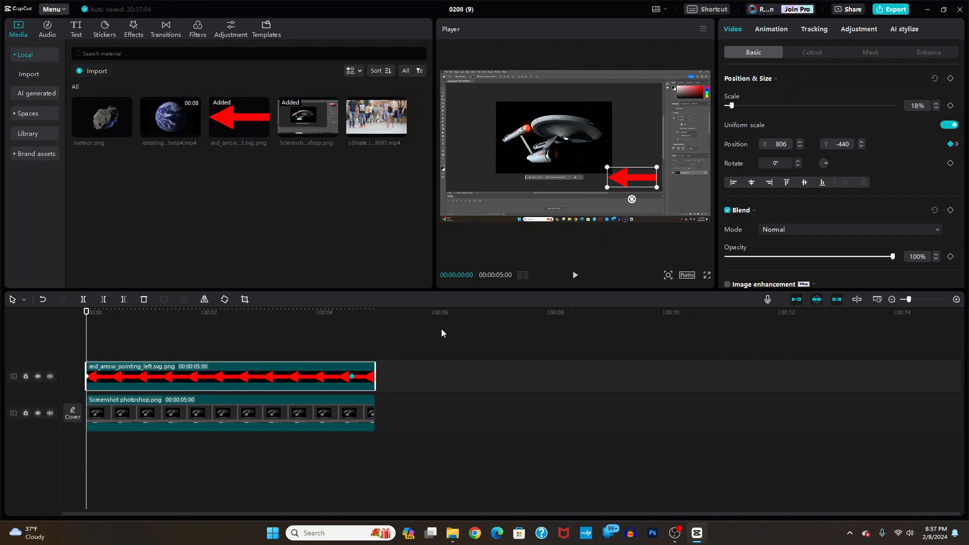
{"action": "left_click", "coordinate": [93, 324]}
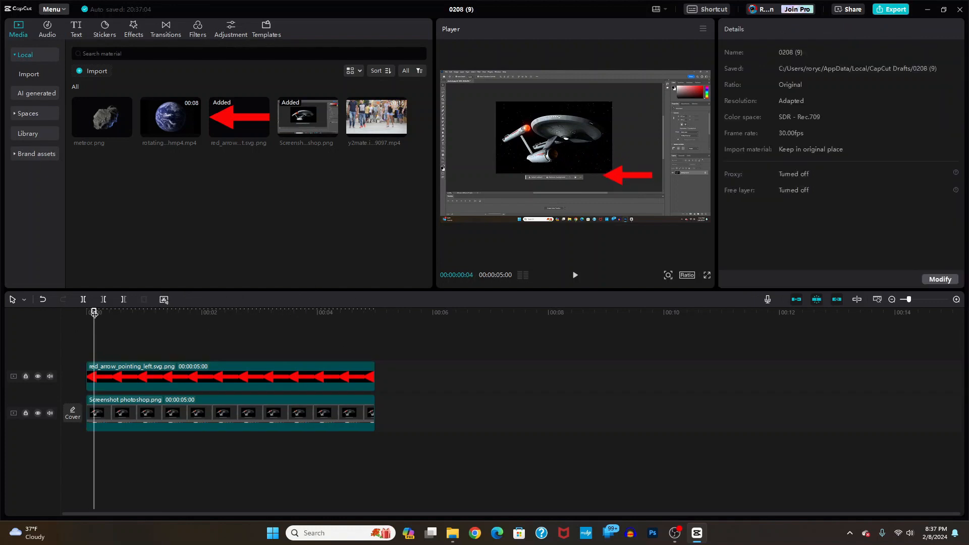
{"action": "left_click_drag", "start_coordinate": [94, 313], "coordinate": [79, 312]}
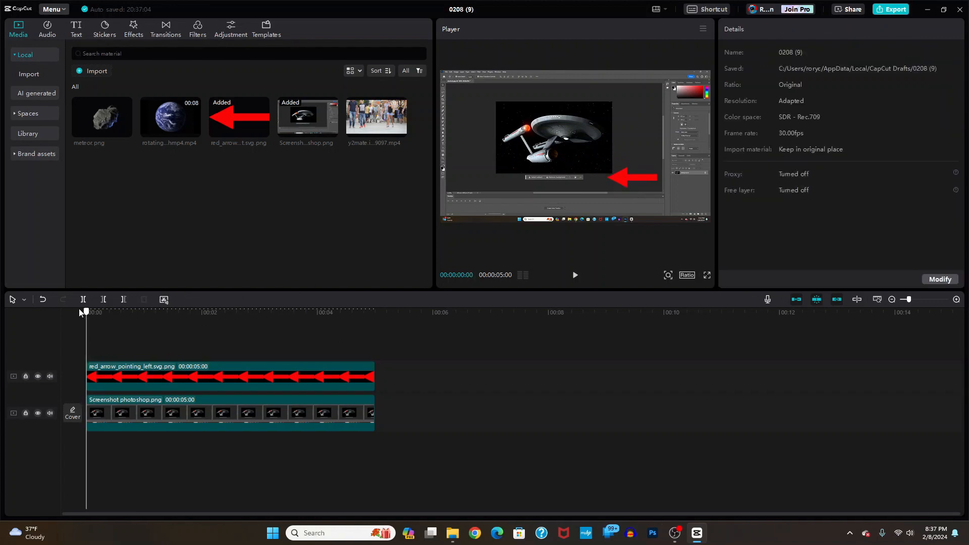
{"action": "left_click", "coordinate": [575, 276]}
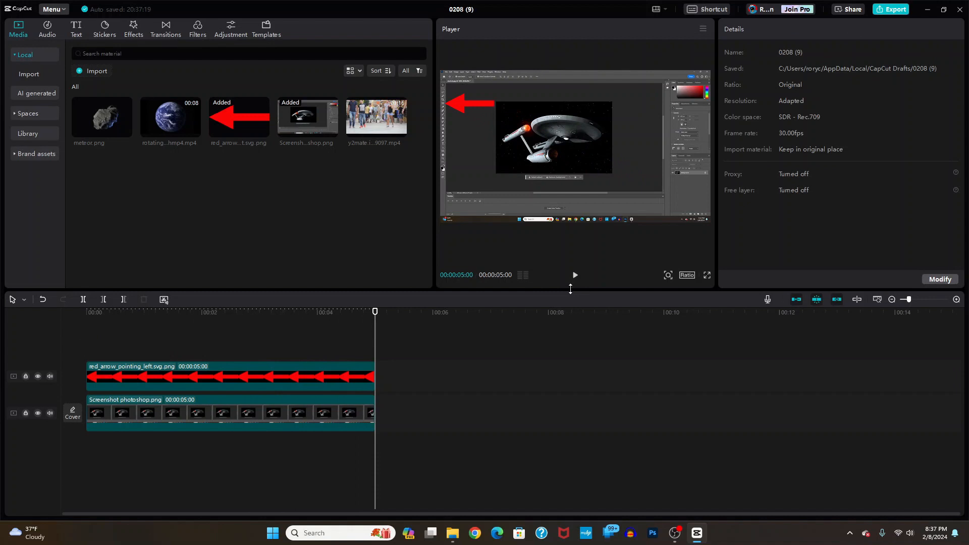
- Shift the arrow clip's final keyframe slightly earlier
{"action": "key", "text": "p"}
{"action": "left_click", "coordinate": [305, 376]}
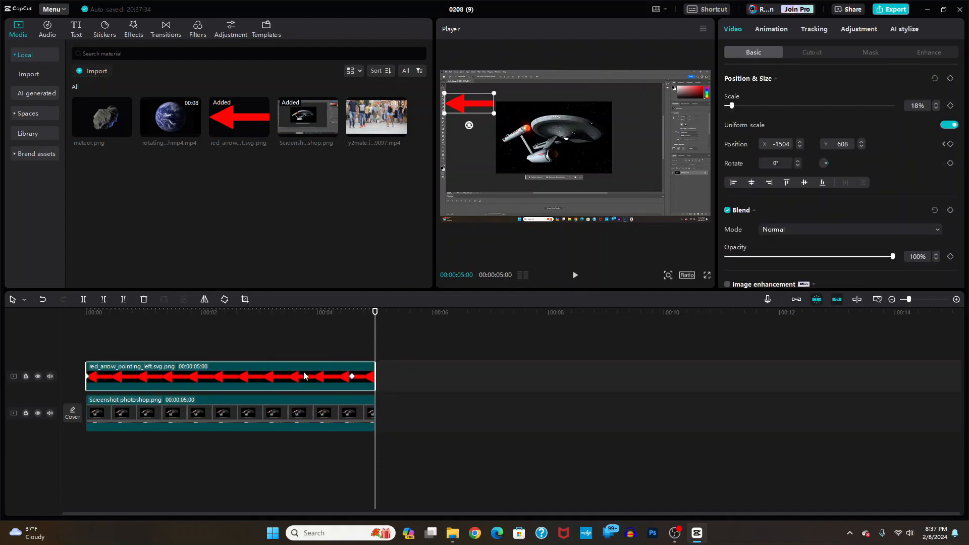
{"action": "left_click", "coordinate": [353, 377]}
{"action": "left_click_drag", "start_coordinate": [207, 379], "coordinate": [195, 380]}
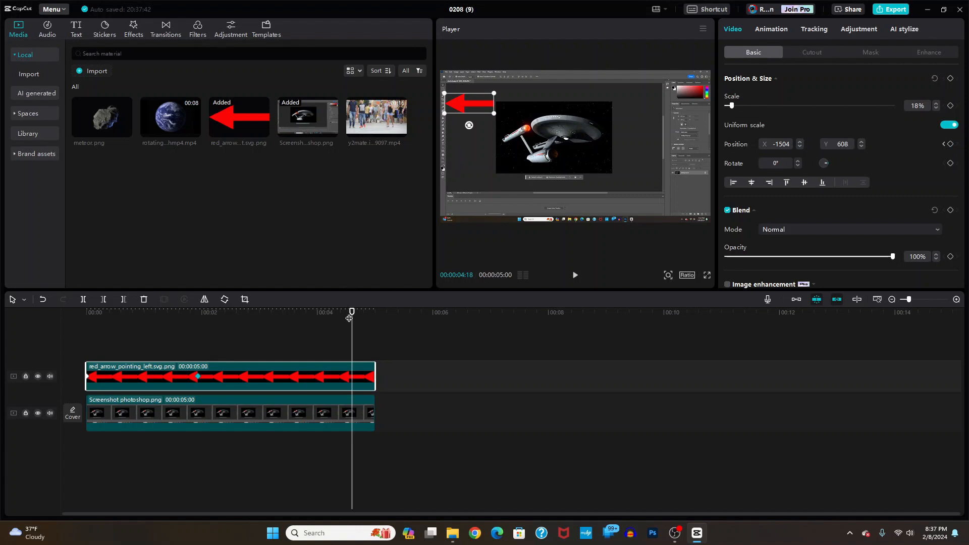
- Keyframe the arrow mid-clip, then move it down the toolbar to -1515, -218 at 00:00:03:28
{"action": "left_click_drag", "start_coordinate": [352, 313], "coordinate": [248, 302]}
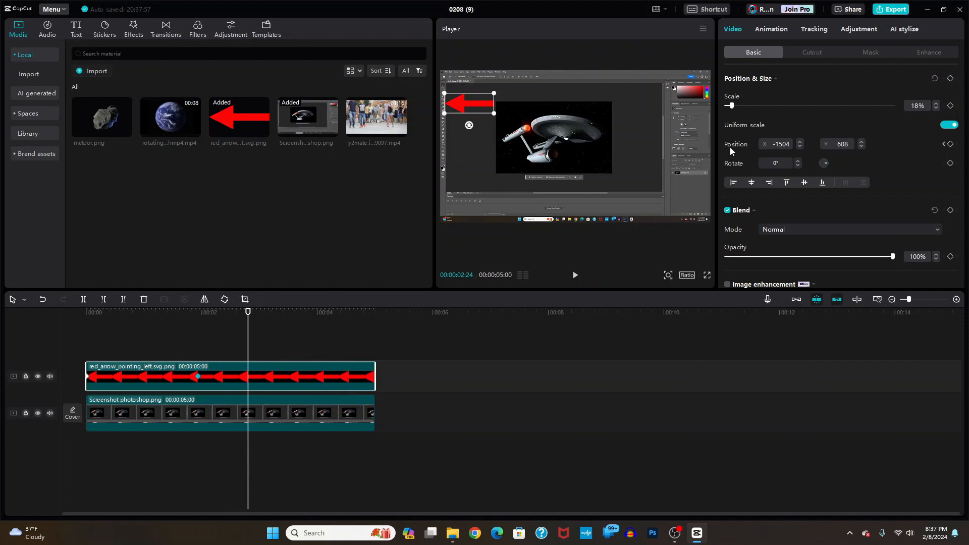
{"action": "left_click", "coordinate": [951, 145]}
{"action": "left_click_drag", "start_coordinate": [247, 314], "coordinate": [314, 319]}
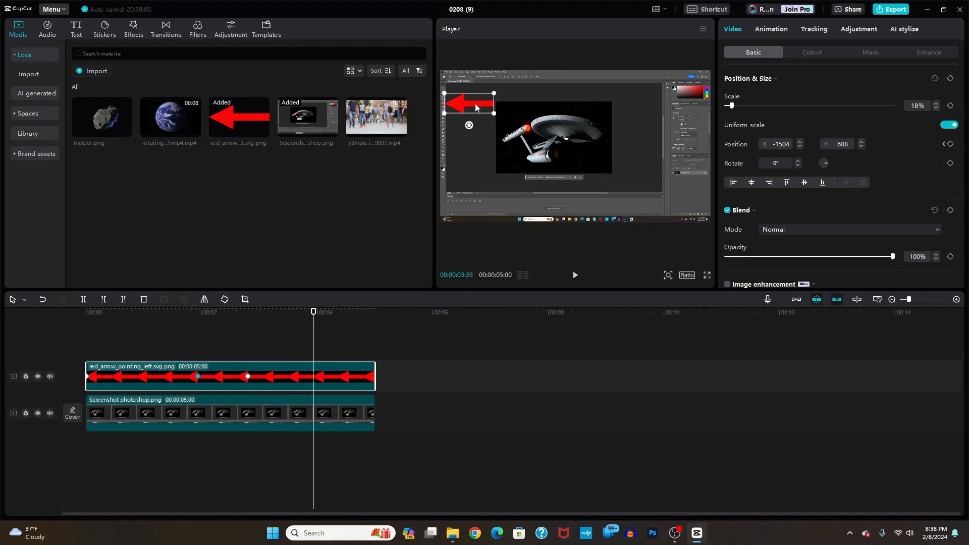
{"action": "left_click_drag", "start_coordinate": [475, 104], "coordinate": [475, 166]}
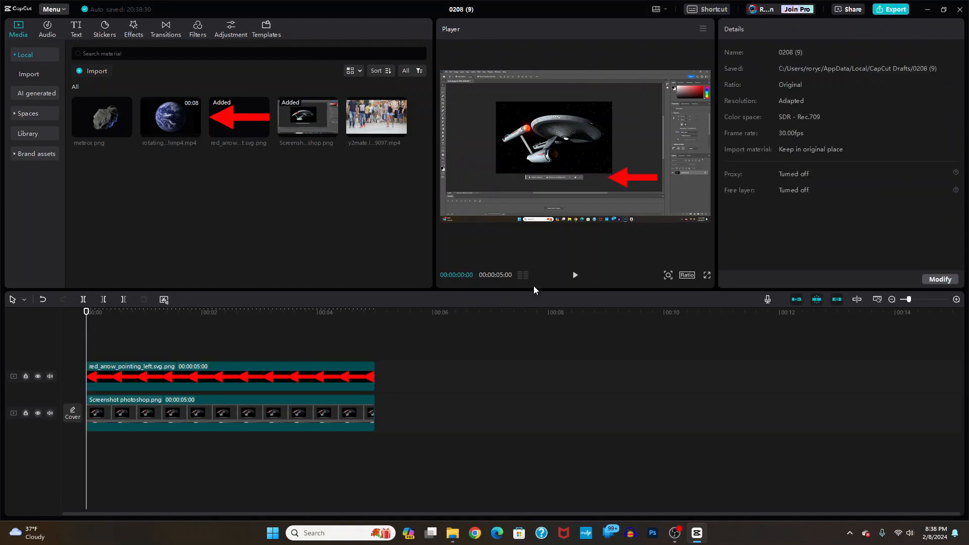
{"action": "left_click", "coordinate": [576, 277]}
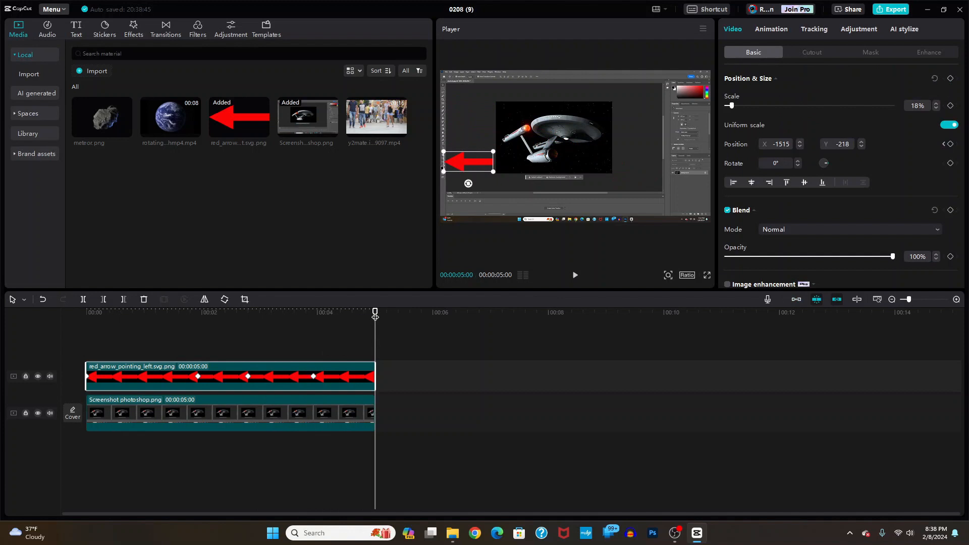
{"action": "left_click_drag", "start_coordinate": [375, 316], "coordinate": [54, 331]}
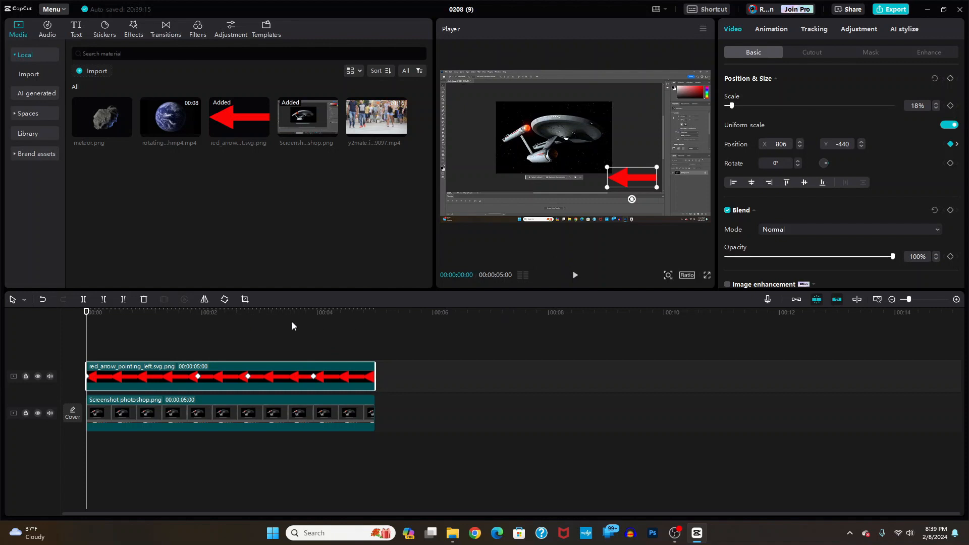
{"action": "left_click", "coordinate": [99, 326]}
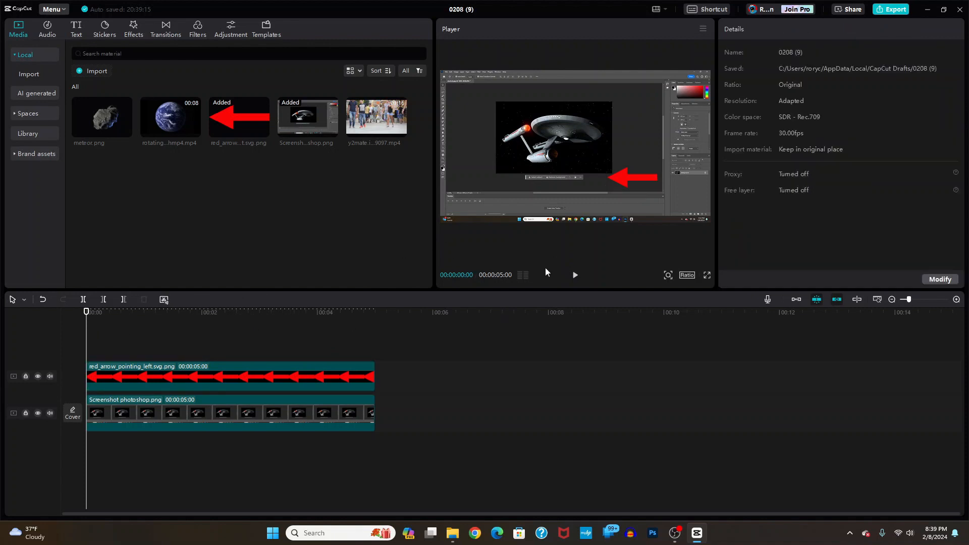
{"action": "left_click", "coordinate": [576, 276]}
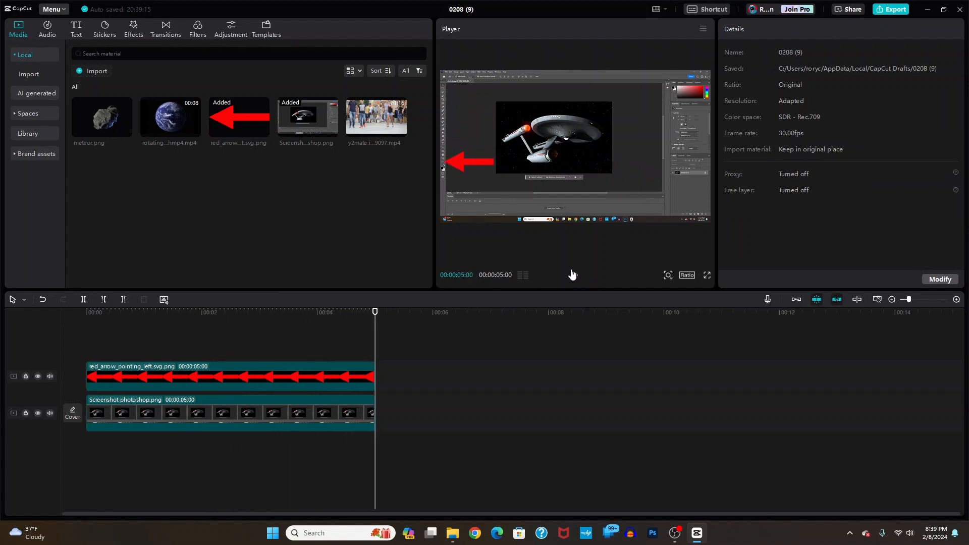
{"action": "left_click", "coordinate": [572, 275]}
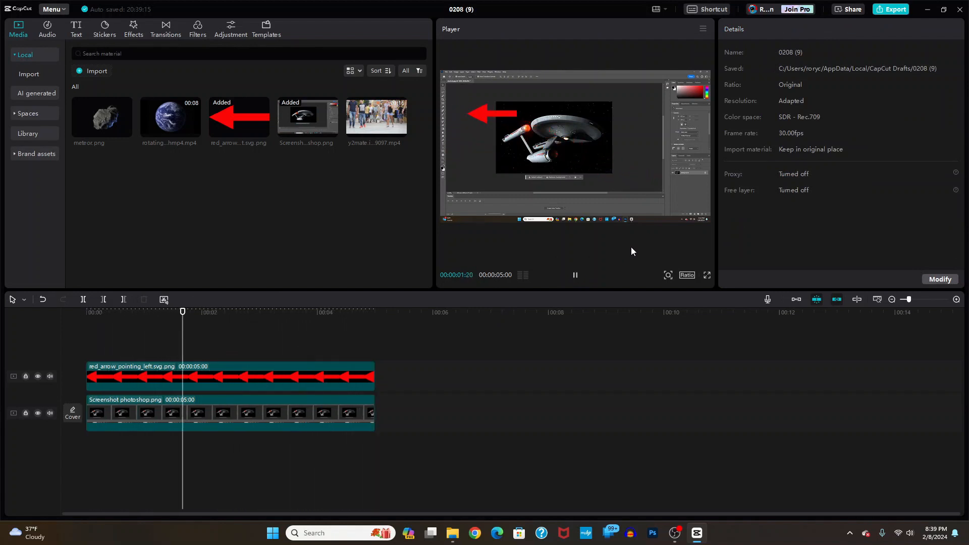
{"action": "left_click", "coordinate": [575, 275]}
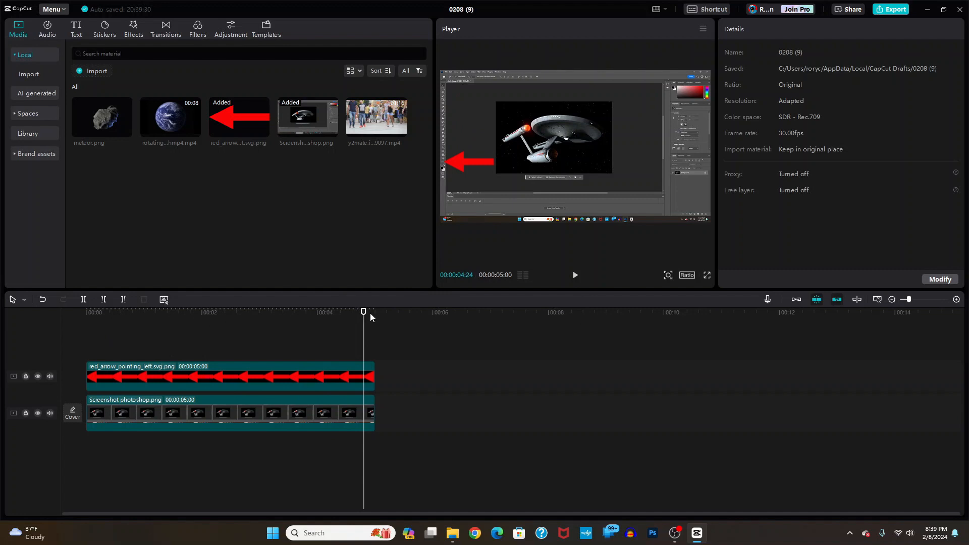
{"action": "left_click_drag", "start_coordinate": [363, 313], "coordinate": [46, 312]}
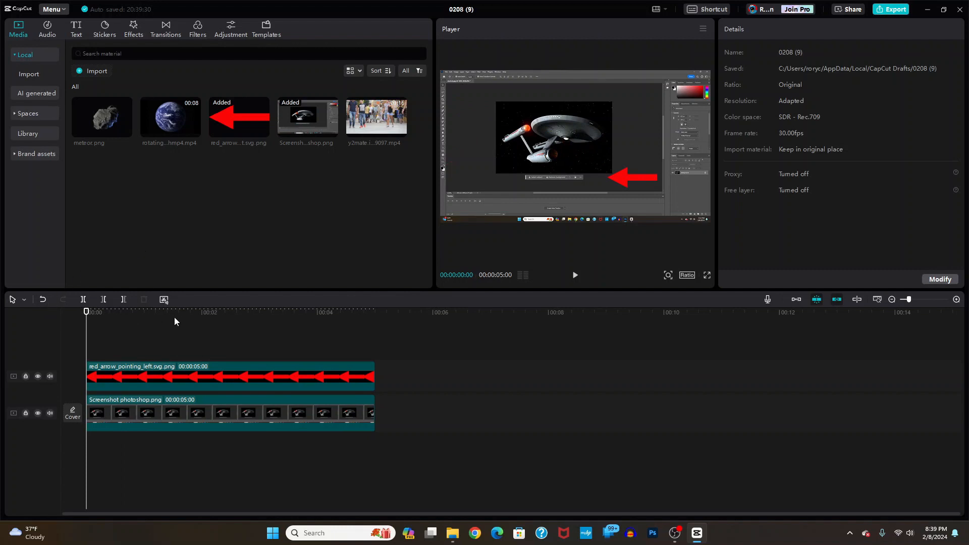
- Delete the red arrow clip and add the rotating earth video with meteor.png layered above it
{"action": "right_click", "coordinate": [204, 378]}
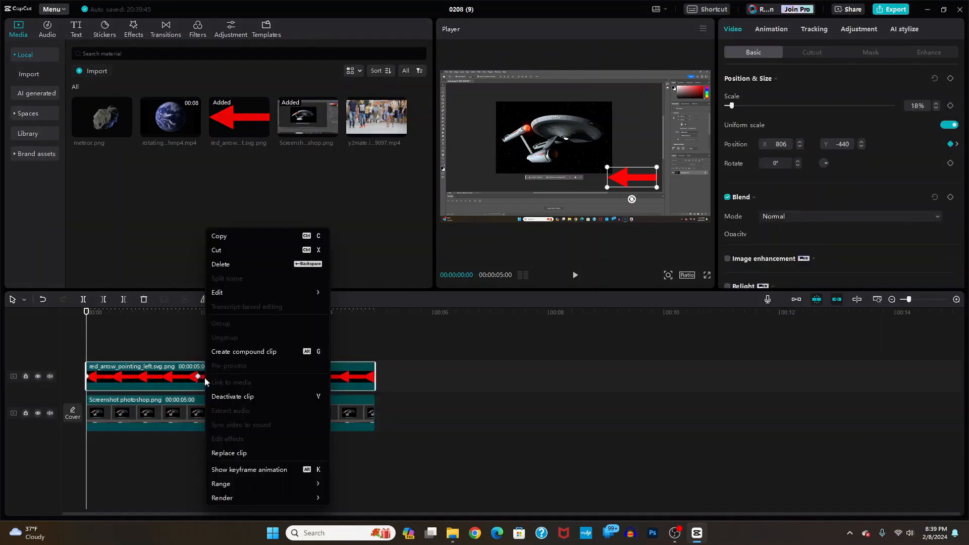
{"action": "left_click", "coordinate": [235, 265]}
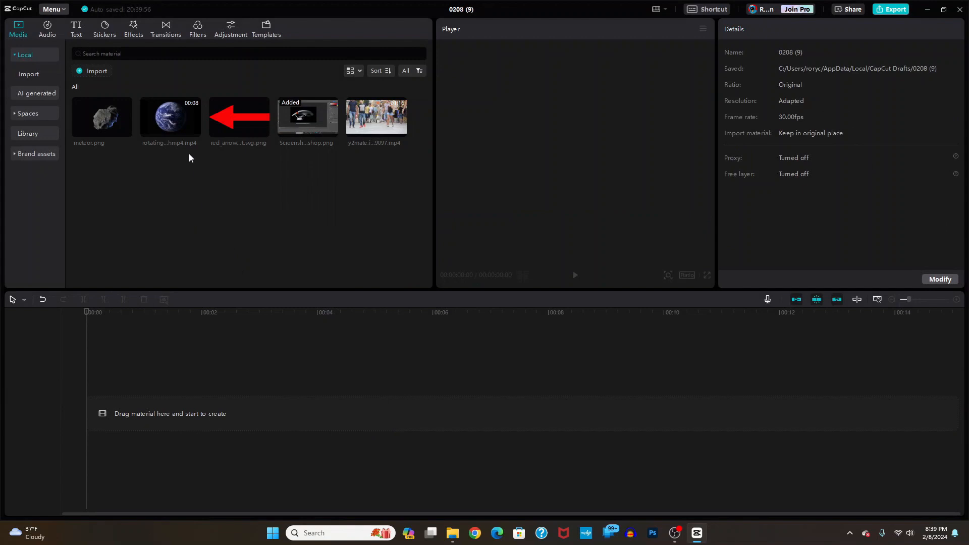
{"action": "left_click_drag", "start_coordinate": [188, 126], "coordinate": [137, 420]}
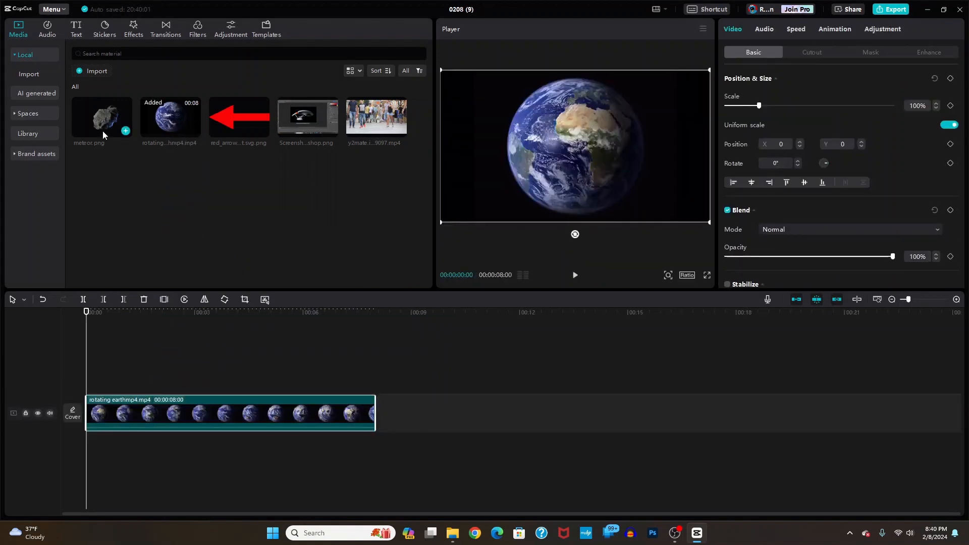
{"action": "left_click_drag", "start_coordinate": [100, 120], "coordinate": [101, 379]}
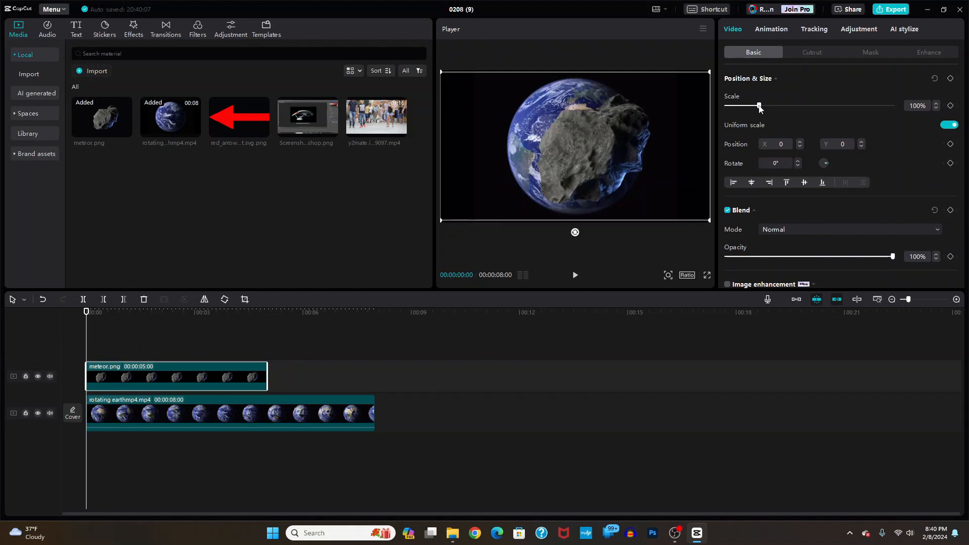
- Enlarge the meteor to about 185%, move it up-right, and keyframe its starting size and position
{"action": "left_click_drag", "start_coordinate": [760, 107], "coordinate": [788, 105]}
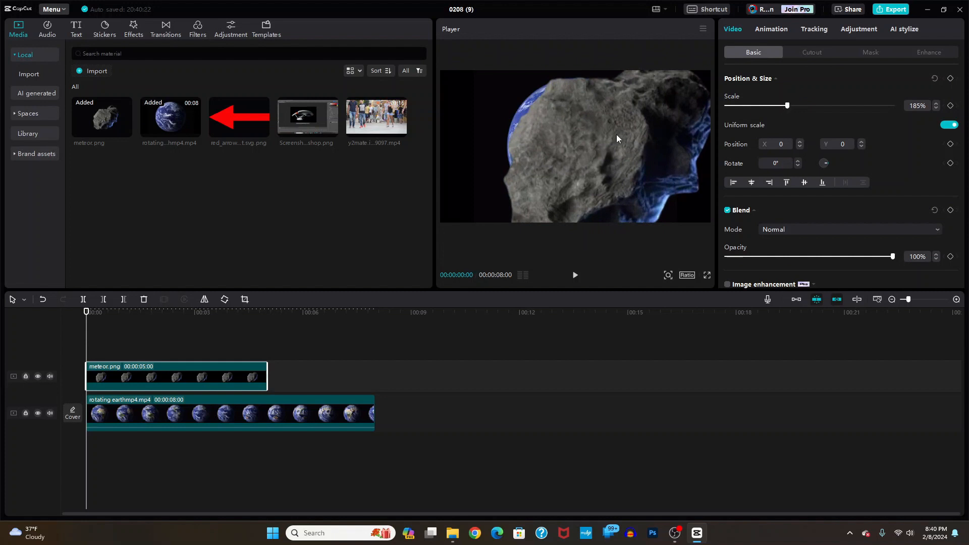
{"action": "left_click_drag", "start_coordinate": [615, 135], "coordinate": [622, 139]}
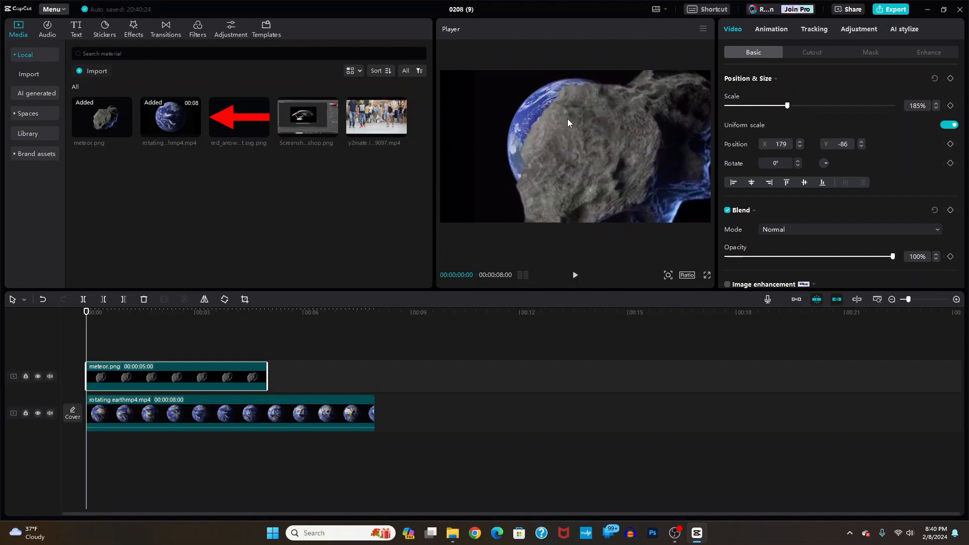
{"action": "left_click", "coordinate": [950, 79]}
- Lengthen the meteor clip to 8 seconds
{"action": "left_click_drag", "start_coordinate": [87, 312], "coordinate": [262, 339]}
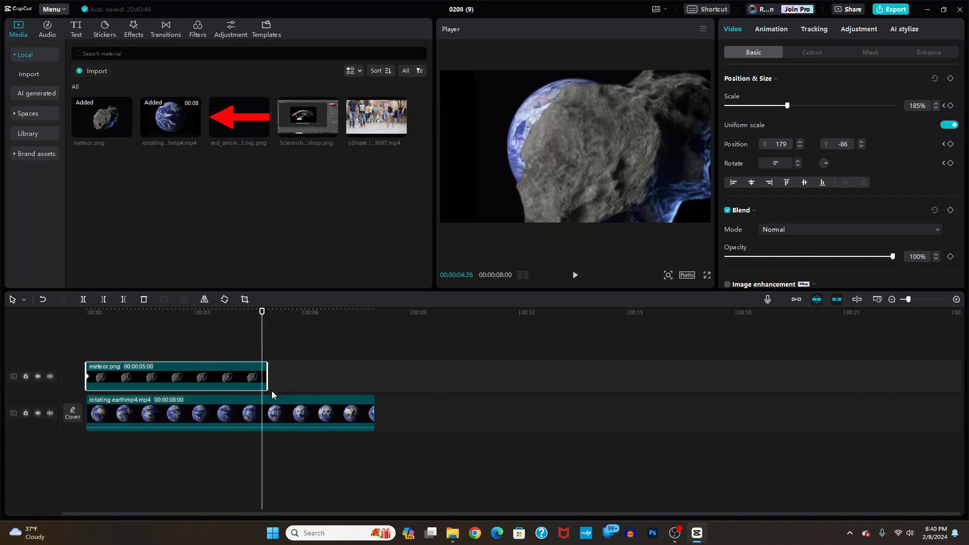
{"action": "left_click", "coordinate": [286, 385]}
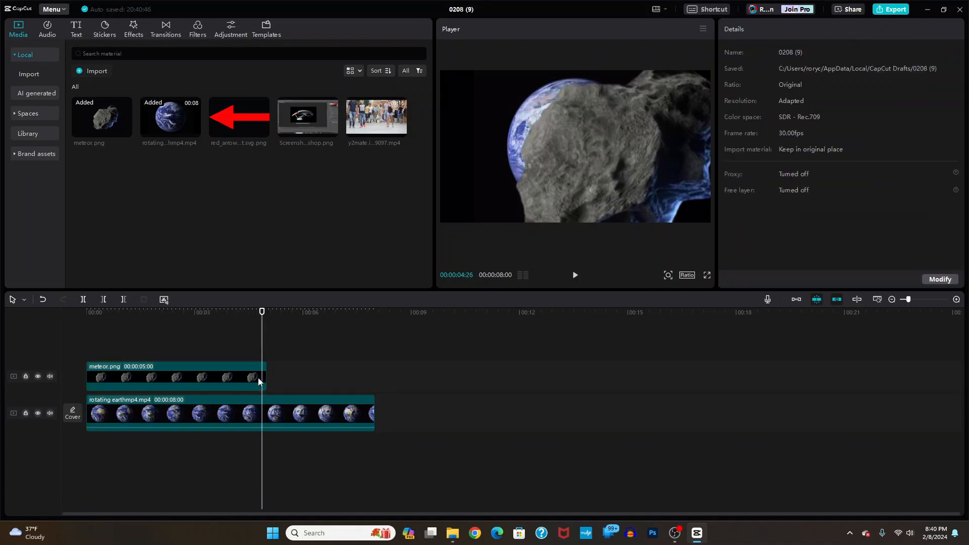
{"action": "left_click", "coordinate": [264, 377]}
{"action": "left_click_drag", "start_coordinate": [265, 377], "coordinate": [374, 378]}
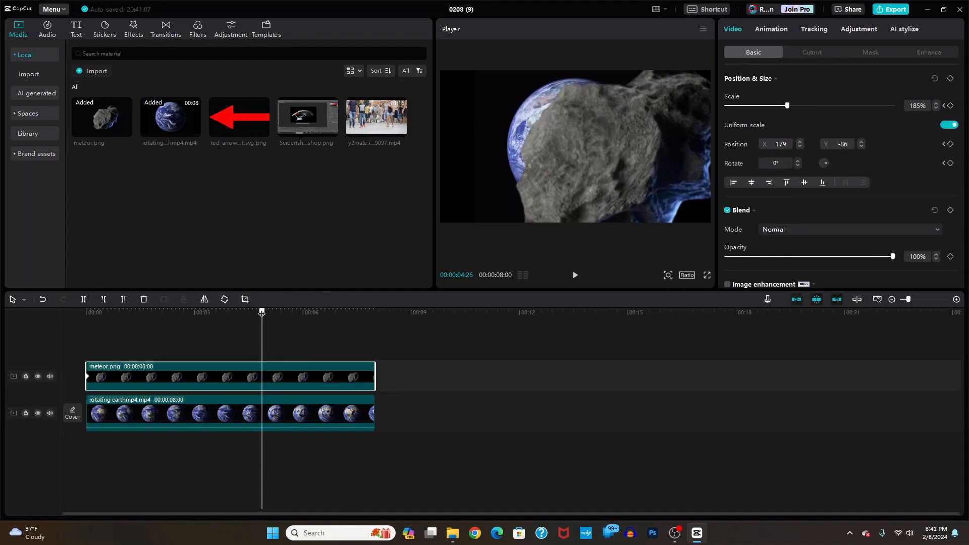
- At about 7 seconds, shrink the meteor to 1% scale and set its rotation to 360°
{"action": "left_click_drag", "start_coordinate": [263, 312], "coordinate": [341, 313]}
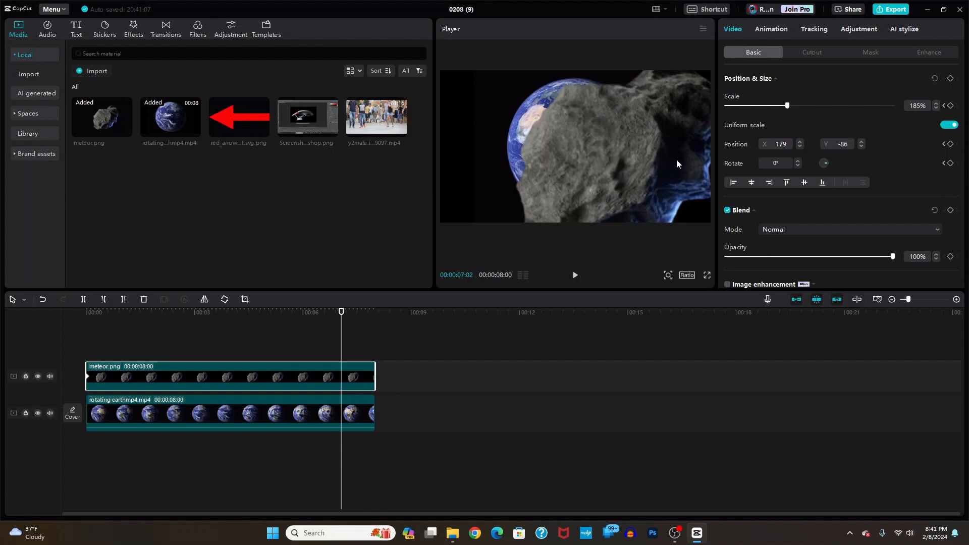
{"action": "left_click_drag", "start_coordinate": [788, 106], "coordinate": [722, 107]}
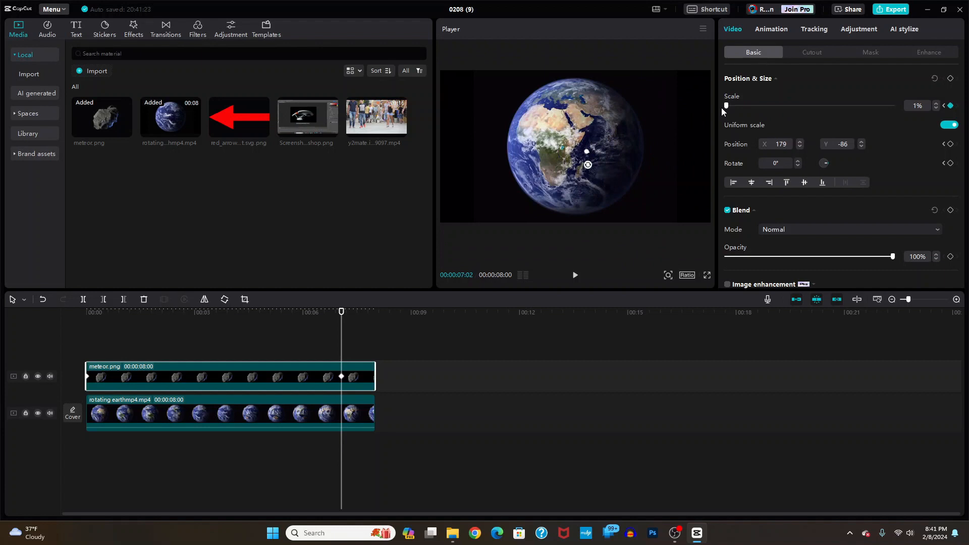
{"action": "left_click", "coordinate": [768, 163]}
{"action": "type", "text": "360"}
{"action": "left_click", "coordinate": [103, 330]}
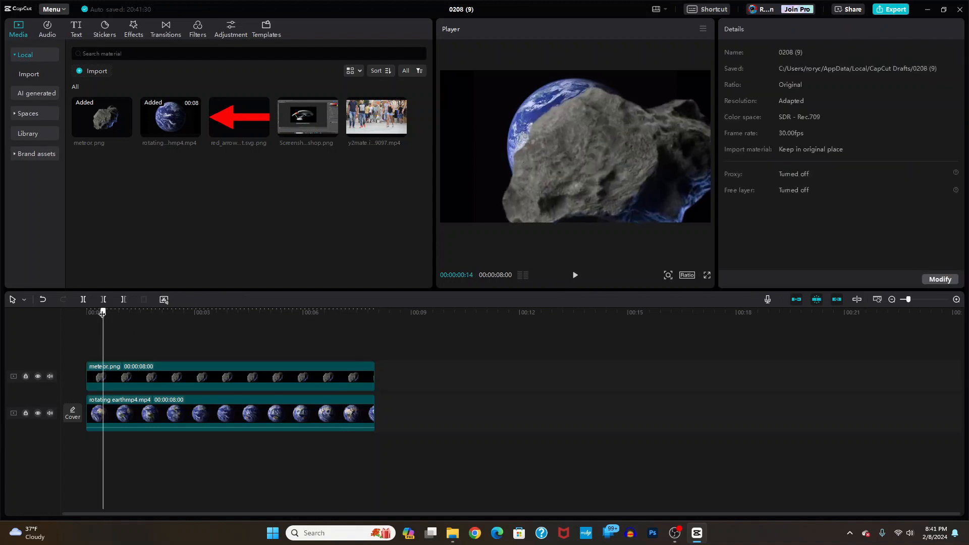
- Rewind and play the meteor shrinking and spinning over Earth several times to review it
{"action": "left_click_drag", "start_coordinate": [102, 314], "coordinate": [81, 311]}
{"action": "left_click", "coordinate": [575, 275]}
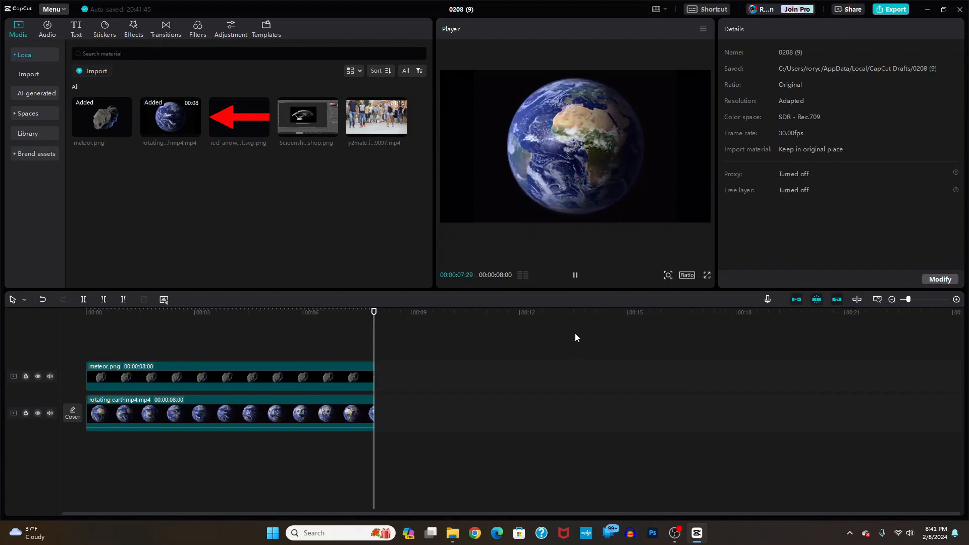
{"action": "left_click", "coordinate": [575, 277]}
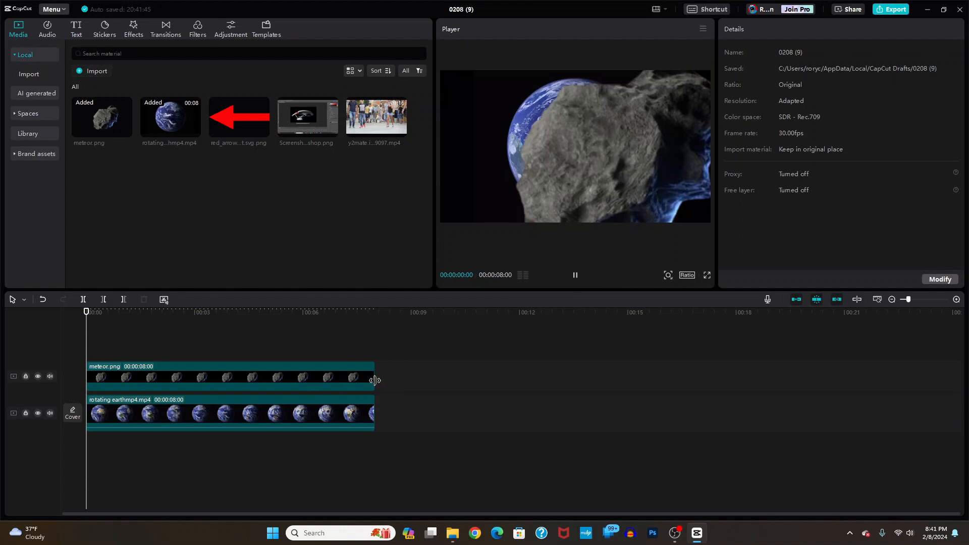
{"action": "left_click", "coordinate": [237, 377]}
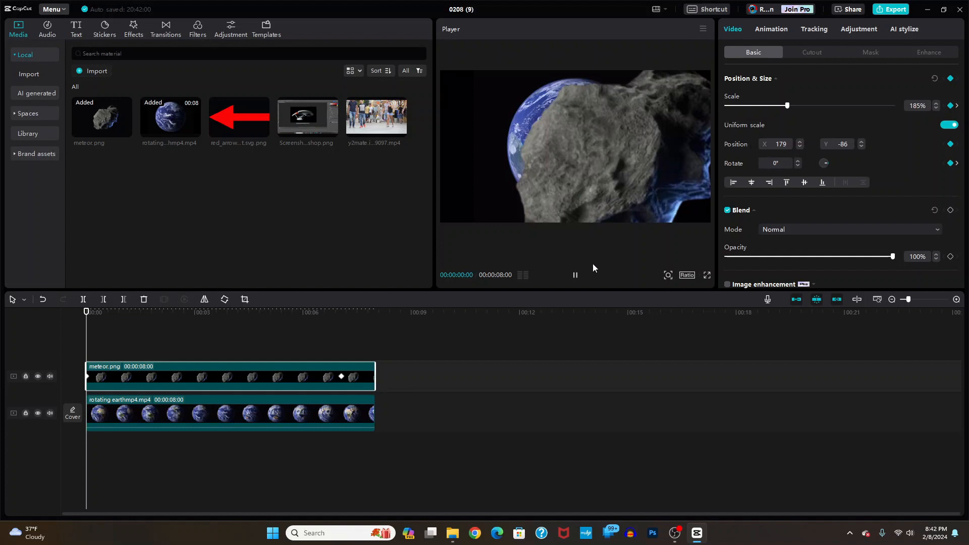
{"action": "left_click", "coordinate": [575, 275]}
{"action": "left_click", "coordinate": [575, 275]}
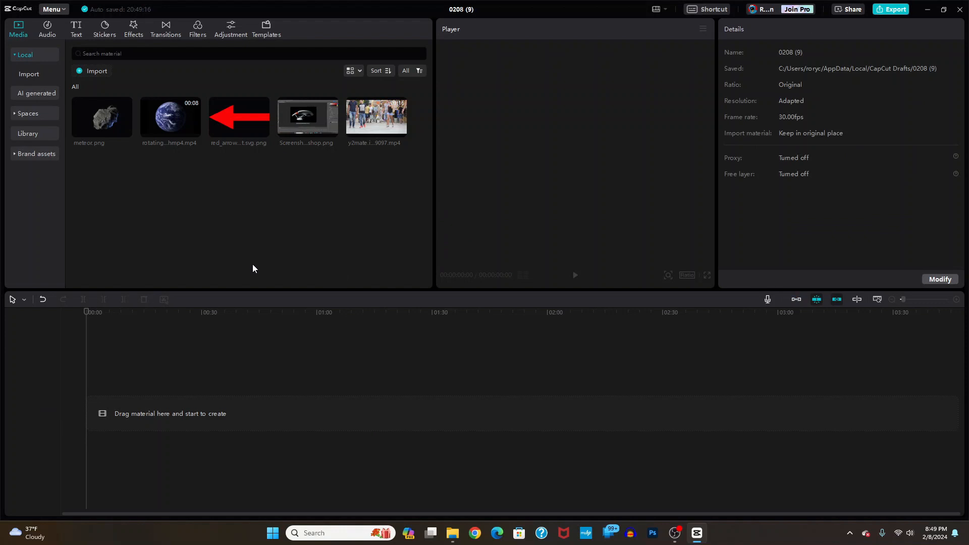
- Add the y2mate walking-crowd video to the timeline and preview it
{"action": "left_click_drag", "start_coordinate": [364, 113], "coordinate": [98, 417]}
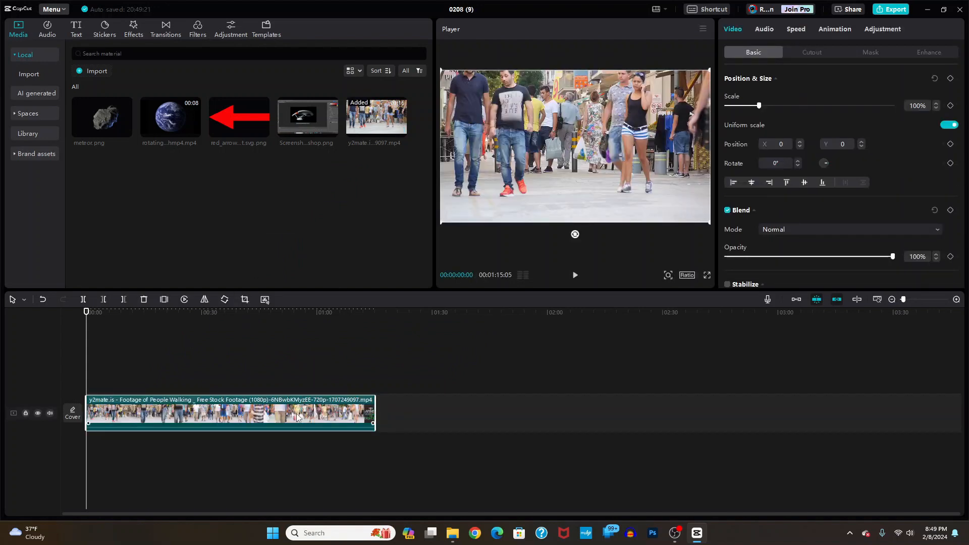
{"action": "left_click", "coordinate": [575, 276]}
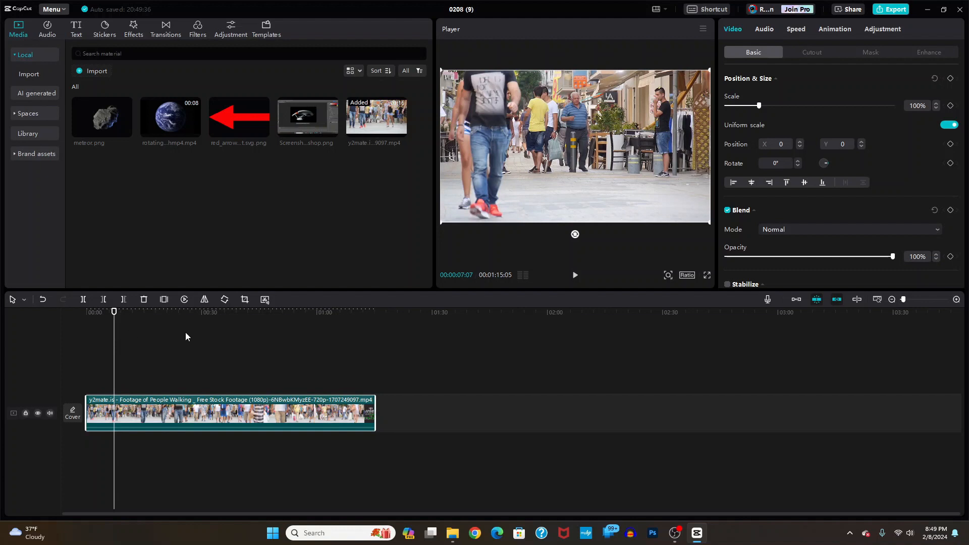
- Keyframe 100% scale near 7 s, then zoom to 346% framed on the man by 11 s
{"action": "left_click", "coordinate": [951, 80]}
{"action": "left_click_drag", "start_coordinate": [114, 312], "coordinate": [122, 312]}
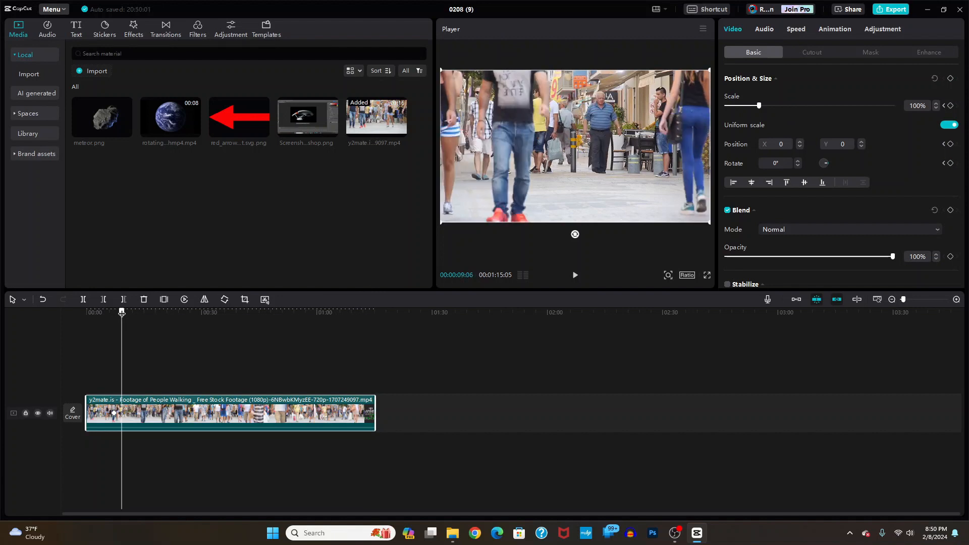
{"action": "left_click_drag", "start_coordinate": [122, 312], "coordinate": [128, 312]}
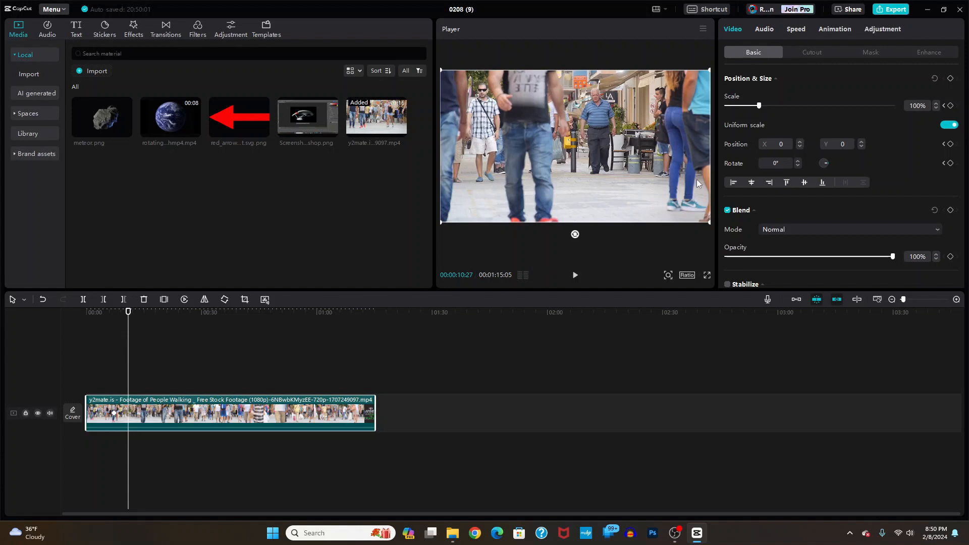
{"action": "left_click_drag", "start_coordinate": [759, 105], "coordinate": [841, 105]}
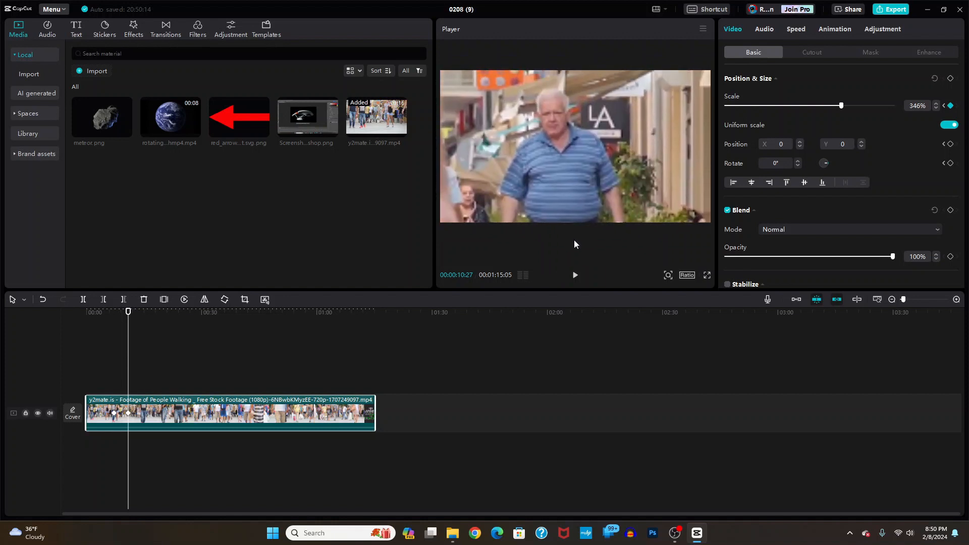
{"action": "left_click_drag", "start_coordinate": [574, 240], "coordinate": [574, 240]}
{"action": "left_click", "coordinate": [83, 328]}
{"action": "left_click", "coordinate": [89, 327]}
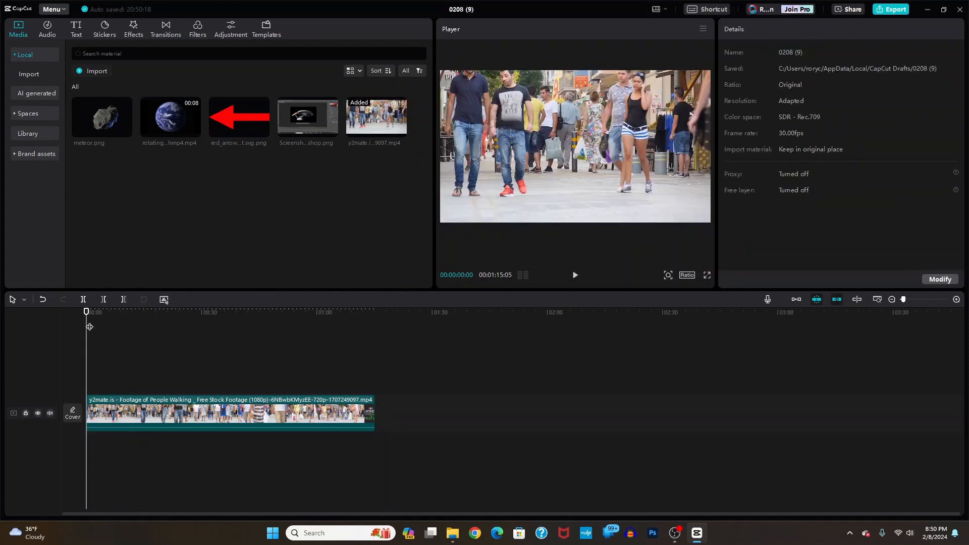
- Play the zoom-in, stop at about 00:00:13:14, and select the crowd clip
{"action": "left_click", "coordinate": [575, 275]}
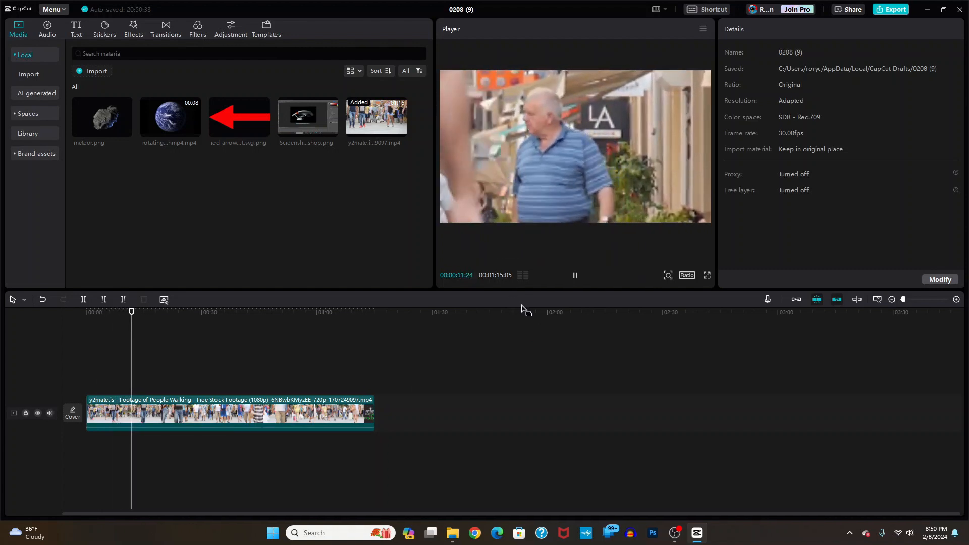
{"action": "left_click", "coordinate": [576, 276]}
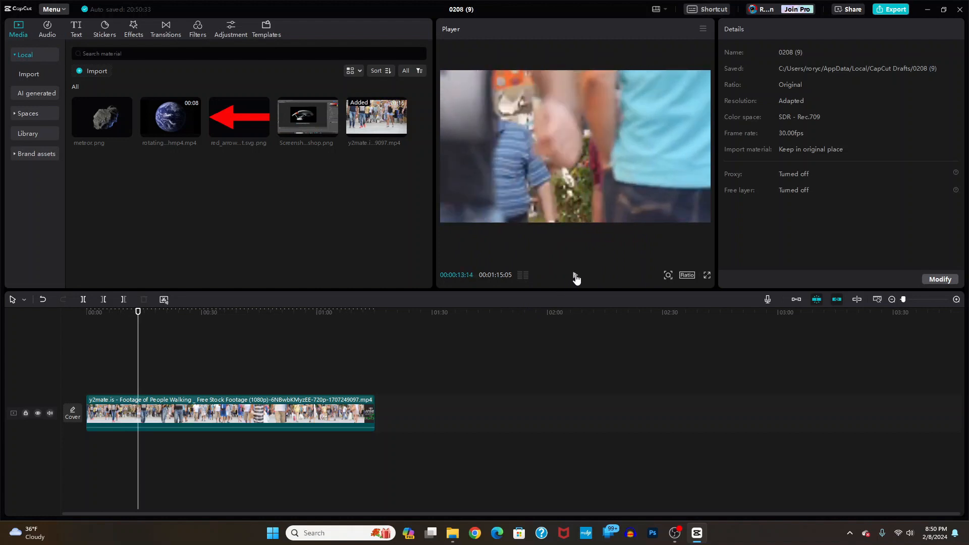
{"action": "left_click", "coordinate": [298, 413]}
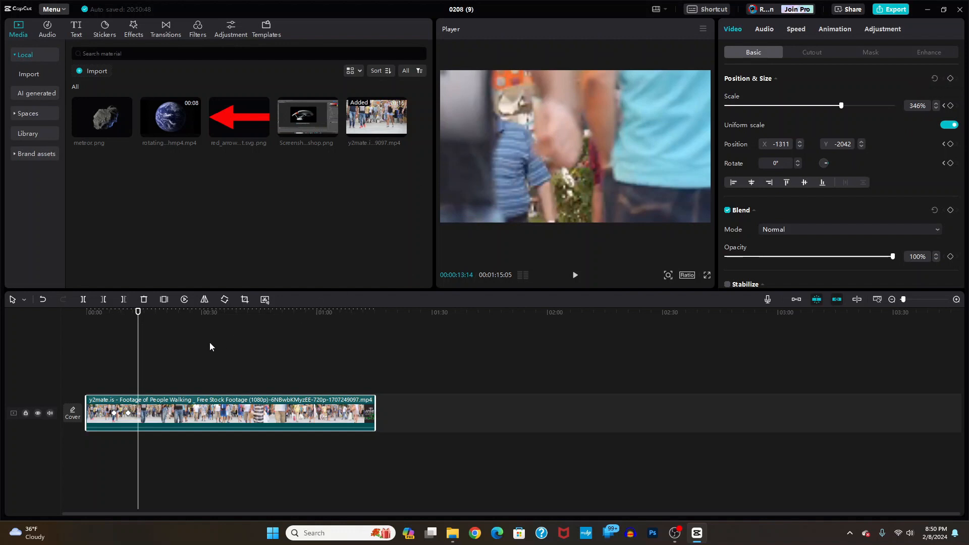
- Keyframe the 346% zoom at 13:14, then return to 100% scale at position 0, 0 by 00:00:16:17
{"action": "left_click", "coordinate": [951, 79]}
{"action": "left_click_drag", "start_coordinate": [138, 313], "coordinate": [151, 311]}
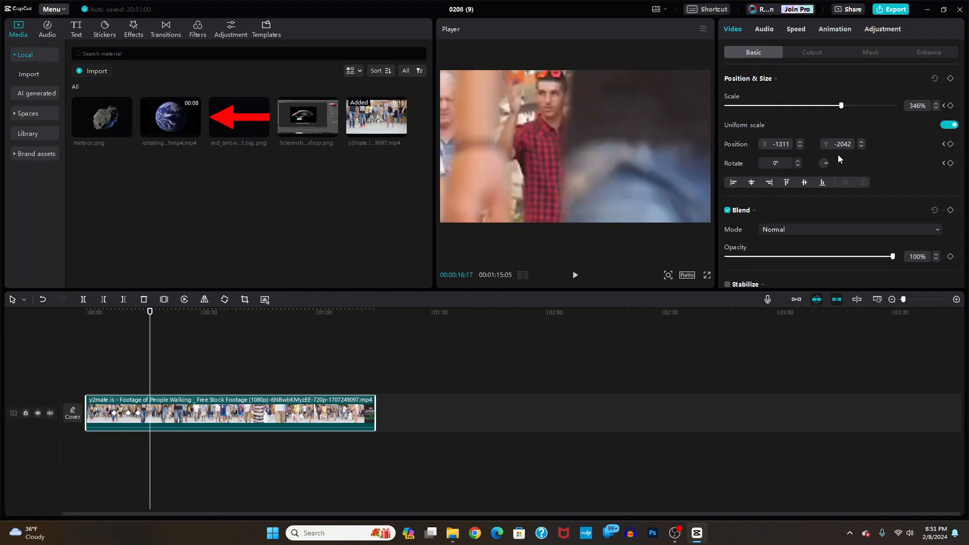
{"action": "left_click", "coordinate": [907, 107]}
{"action": "type", "text": "100"}
{"action": "key", "text": "Return"}
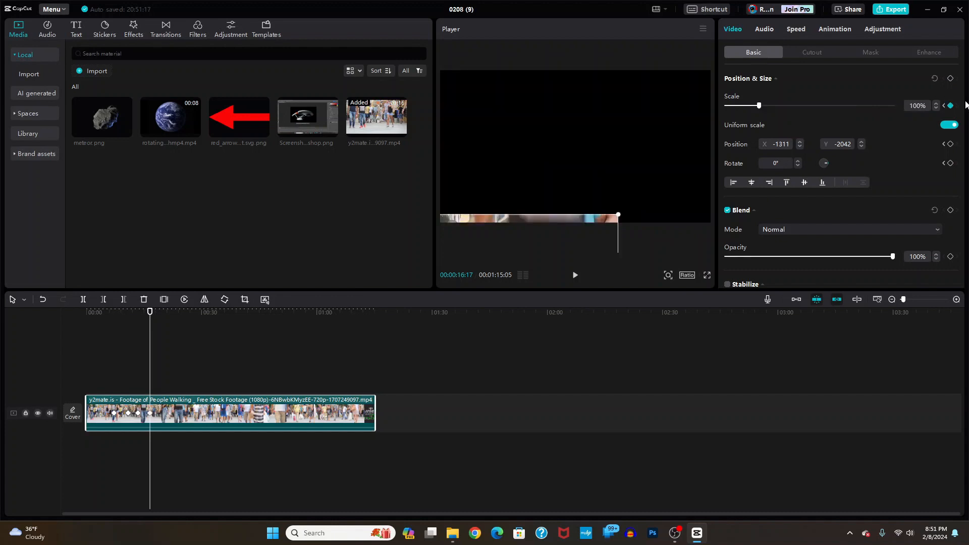
{"action": "left_click_drag", "start_coordinate": [592, 222], "coordinate": [679, 76]}
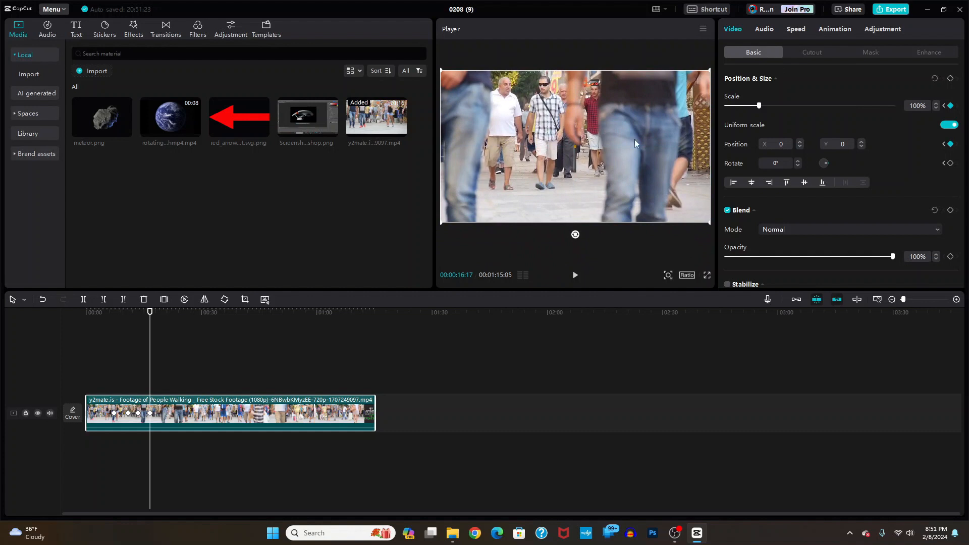
{"action": "left_click", "coordinate": [87, 328]}
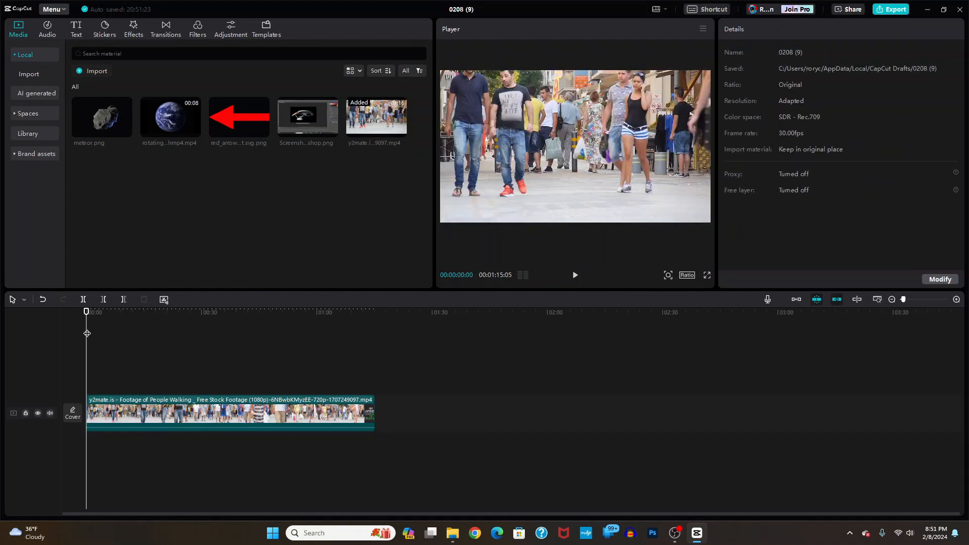
{"action": "left_click", "coordinate": [575, 277]}
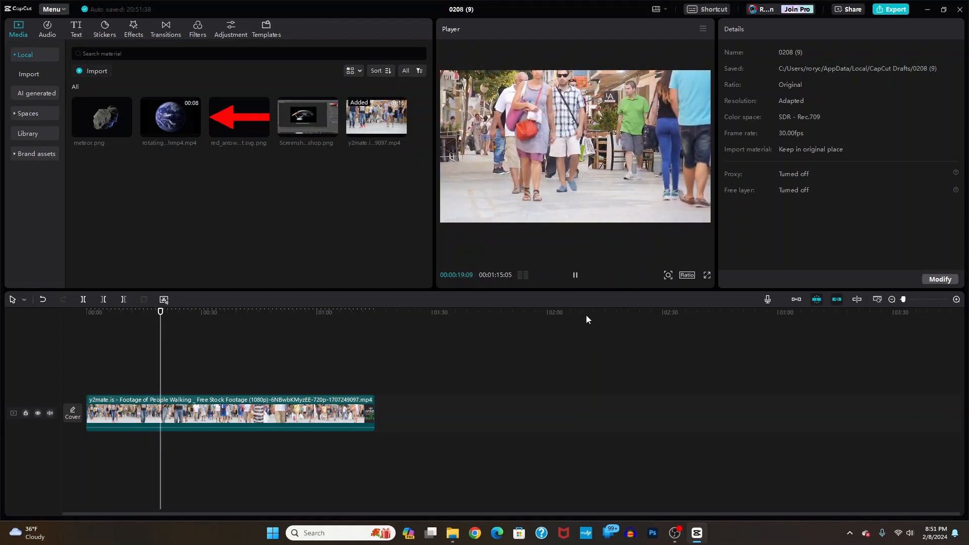
{"action": "left_click", "coordinate": [576, 276]}
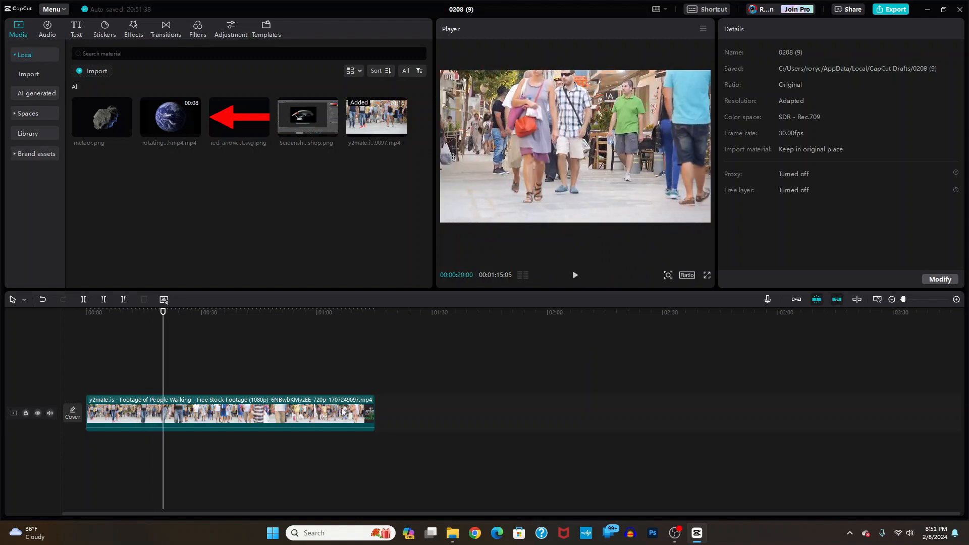
{"action": "left_click", "coordinate": [237, 414]}
{"action": "left_click_drag", "start_coordinate": [162, 322], "coordinate": [74, 315]}
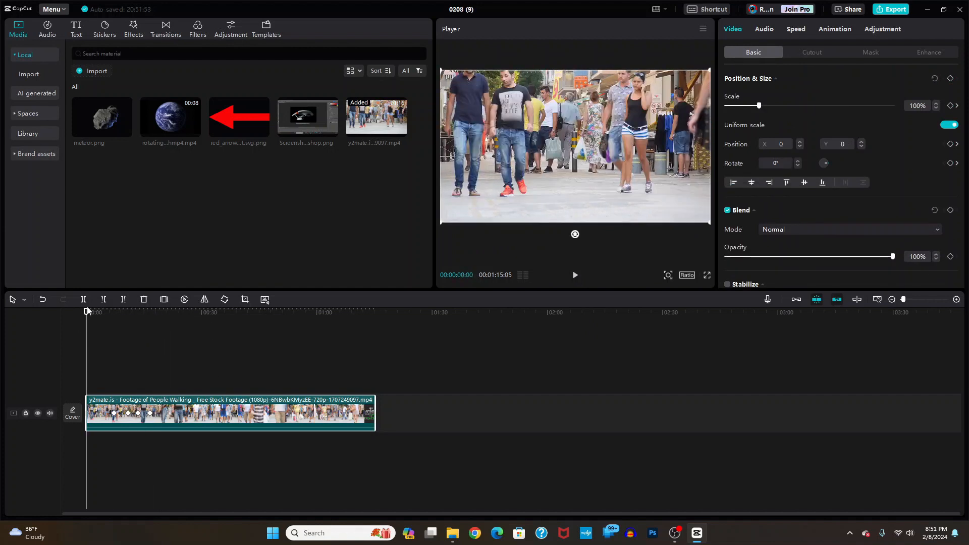
{"action": "left_click_drag", "start_coordinate": [84, 316], "coordinate": [77, 338]}
{"action": "key", "text": "p"}
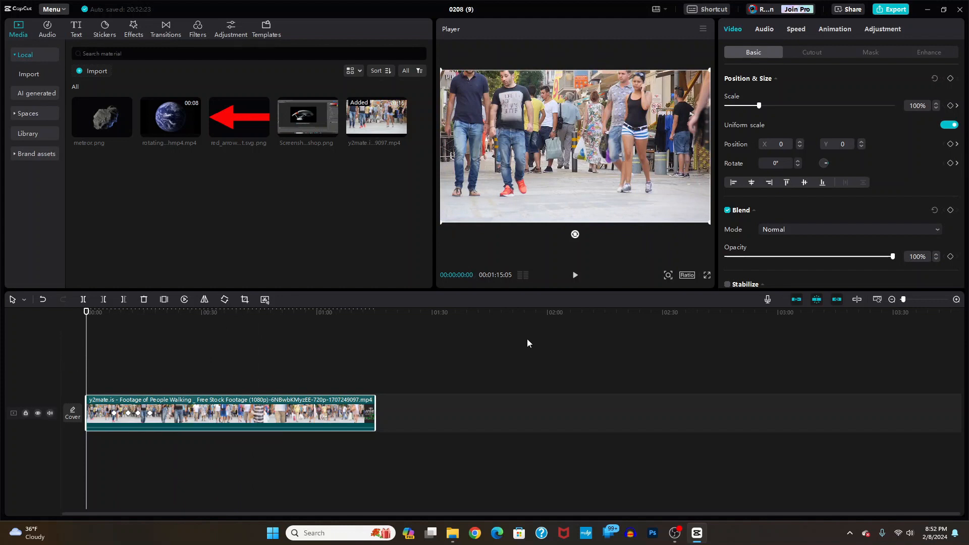